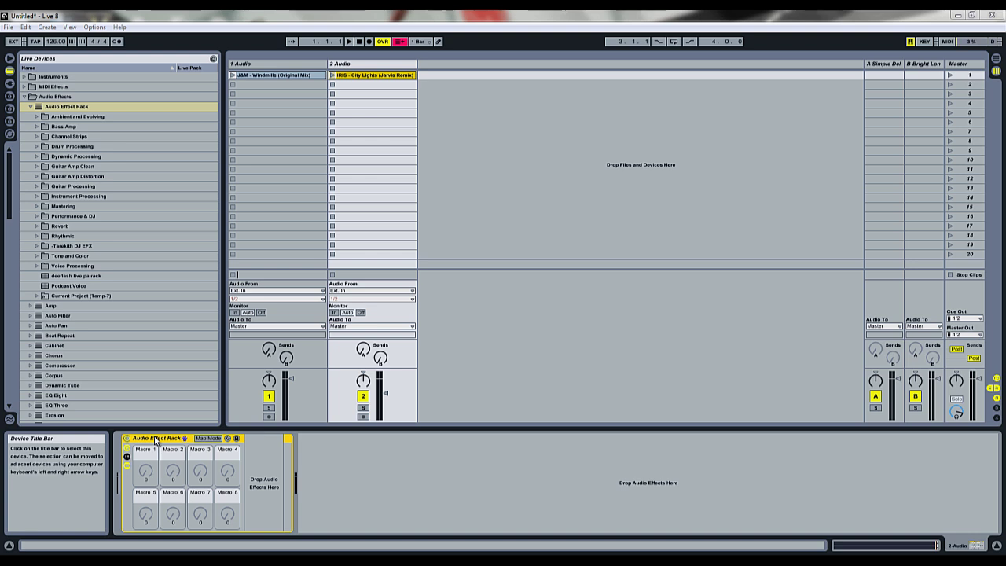
Add the Max Api AMap1 device from the Max Audio Effect API tools to the Audio Effect Rack on track 2 Audio.
left_click(309, 65)
left_click(362, 65)
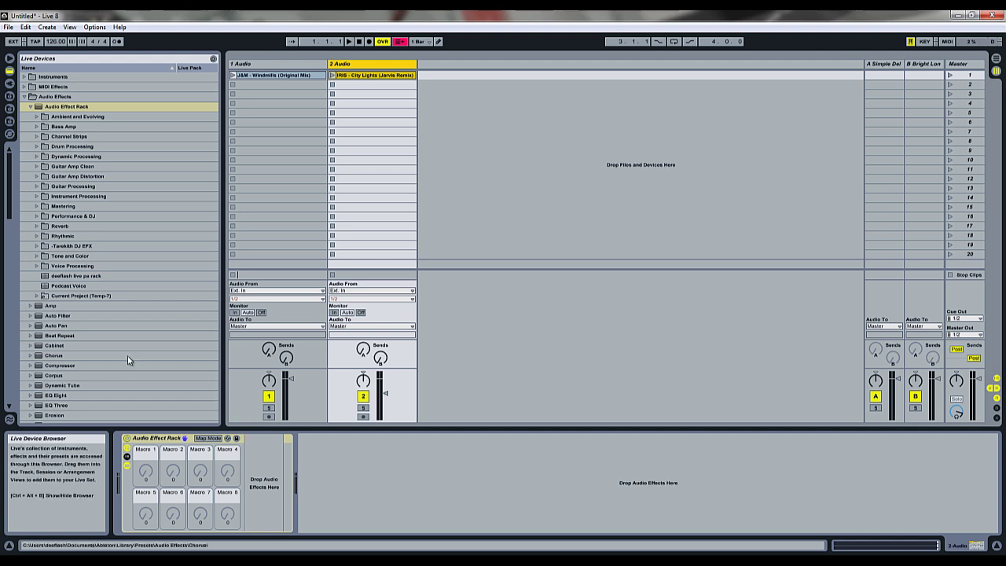
left_click_drag(9, 175, 6, 252)
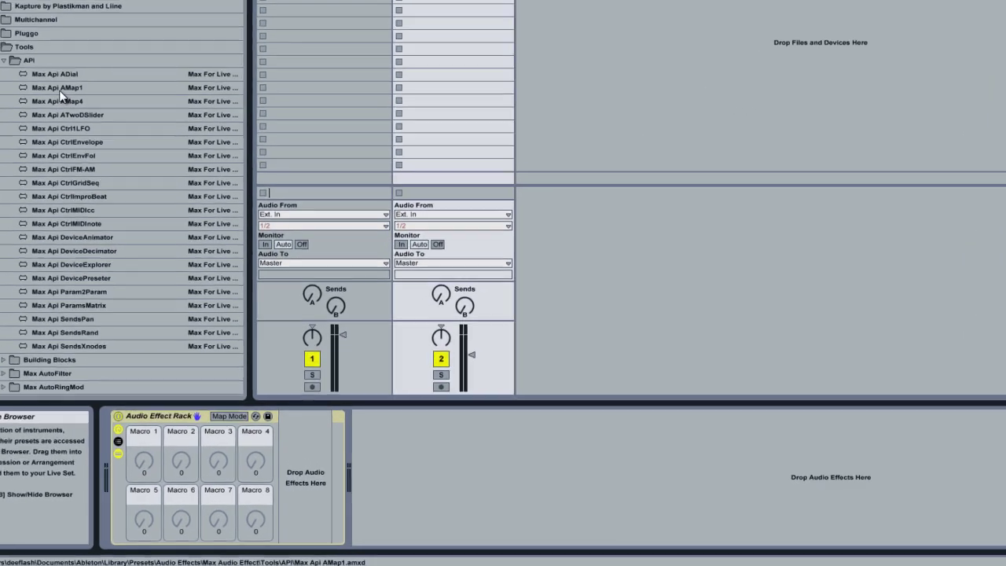
left_click(89, 199)
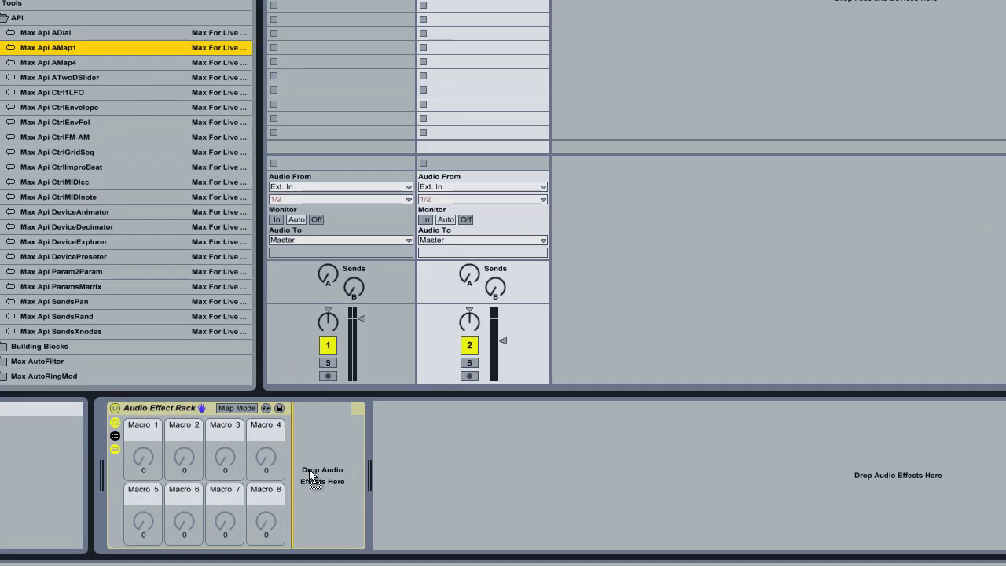
left_click_drag(309, 469, 309, 469)
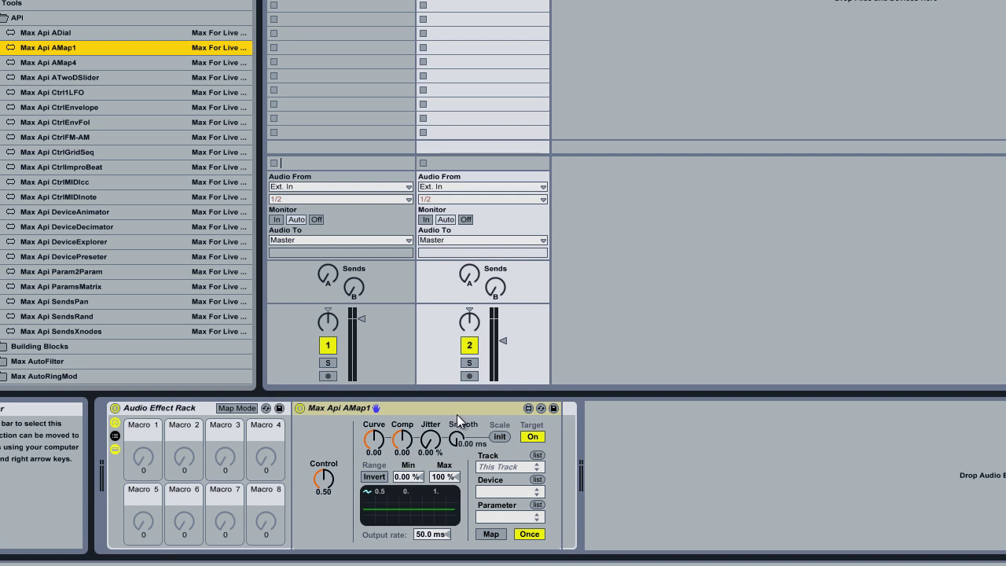
Set the AMap1 Control dial to 0.00, map the device to Send A of track 2 Audio, and test the dial.
left_click_drag(323, 478, 335, 551)
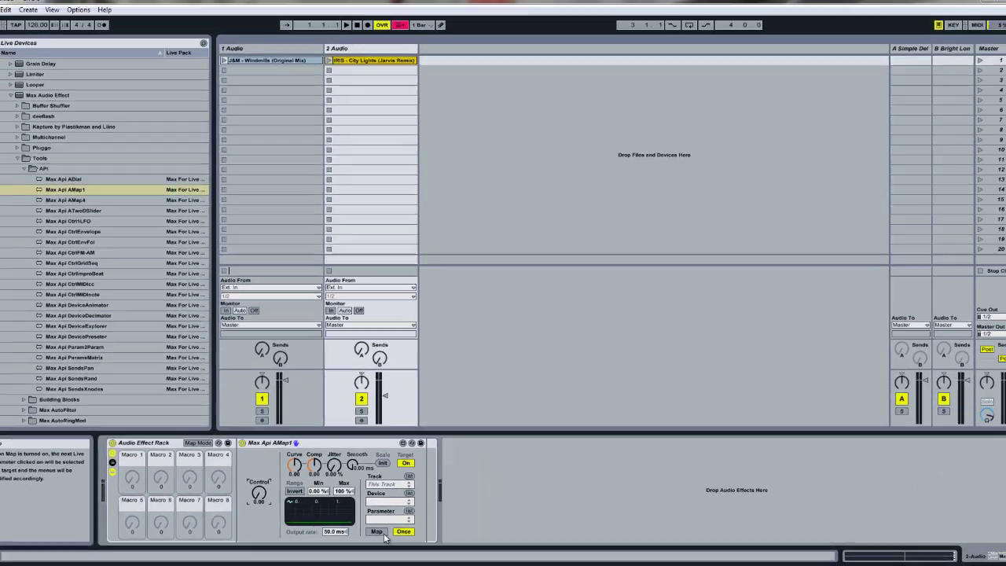
left_click(497, 538)
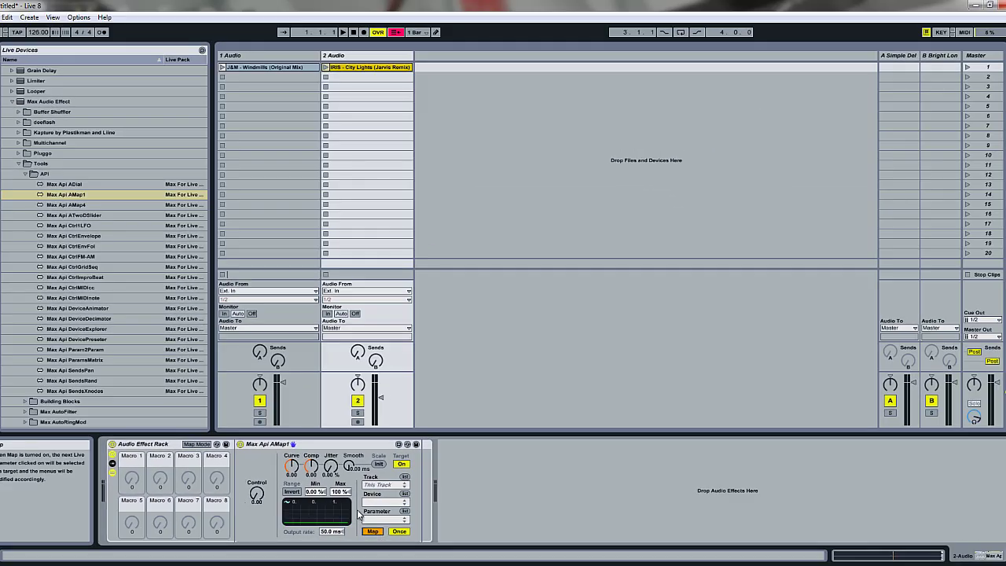
left_click(358, 353)
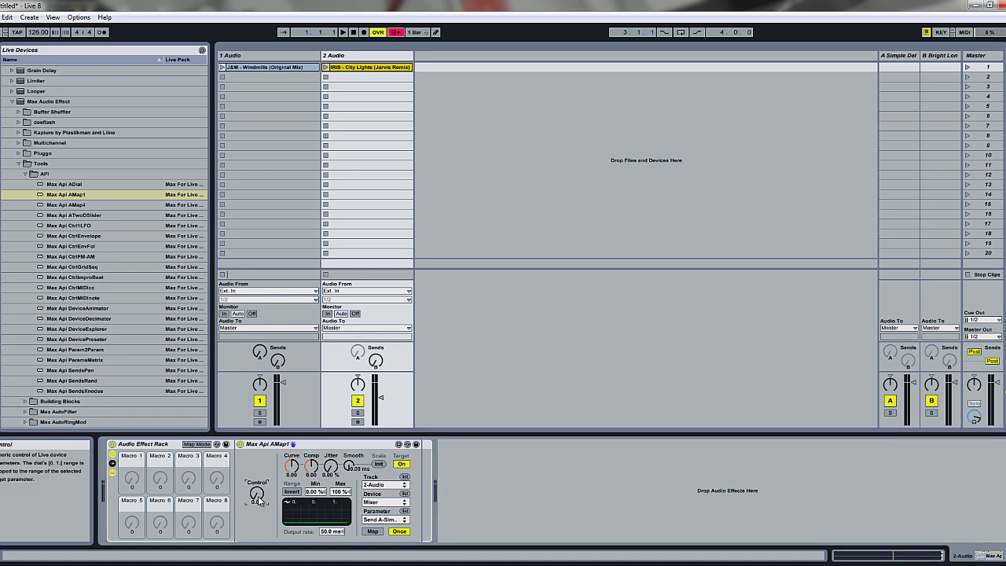
mouse_move(258, 494)
left_mouse_down()
mouse_move(272, 408)
mouse_move(272, 521)
left_mouse_up()
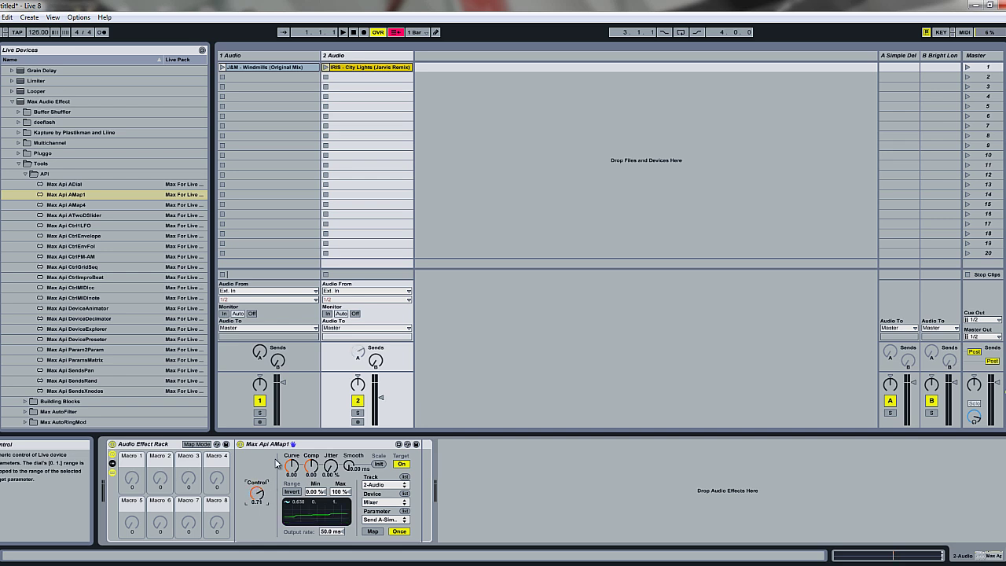
Map the AMap1 Control dial to the rack's Macro 5 and rename that macro as Delay Send.
left_click(193, 447)
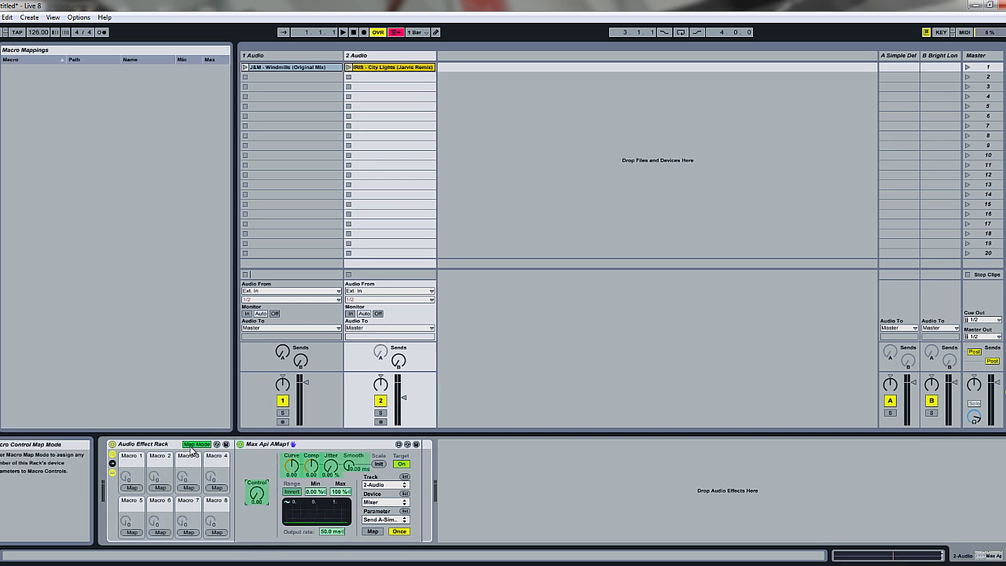
left_click(264, 493)
left_click(135, 533)
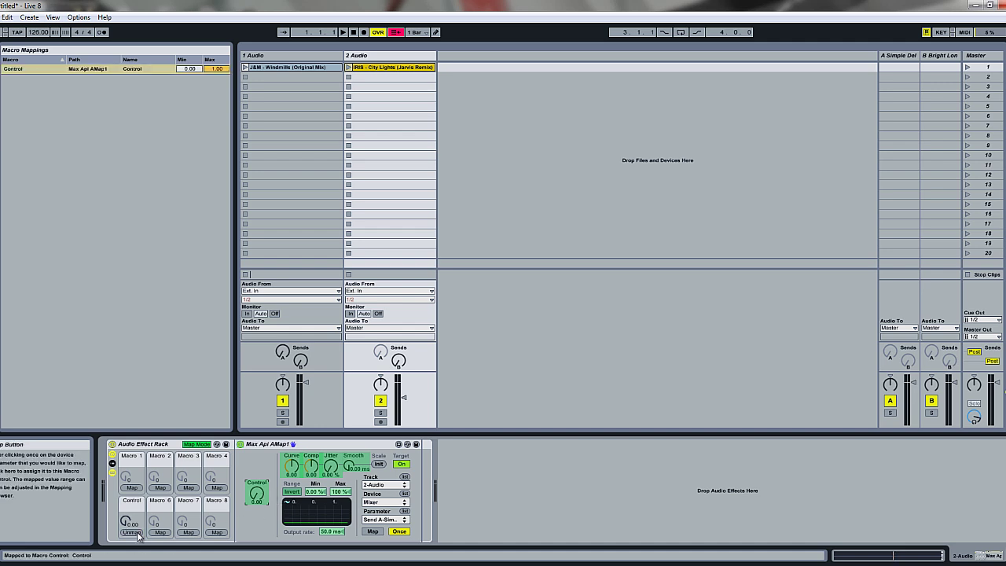
left_click(131, 513)
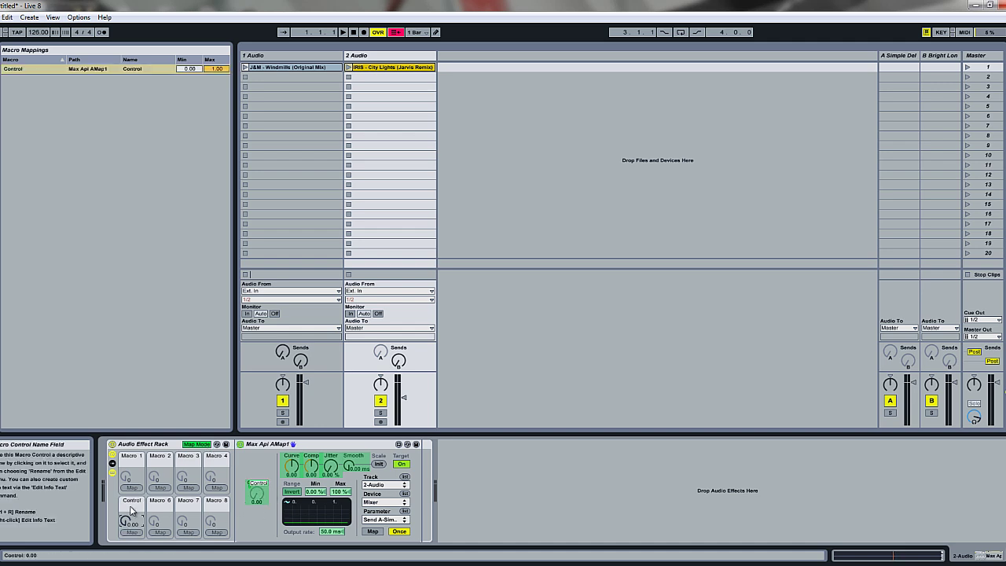
key("ctrl+r")
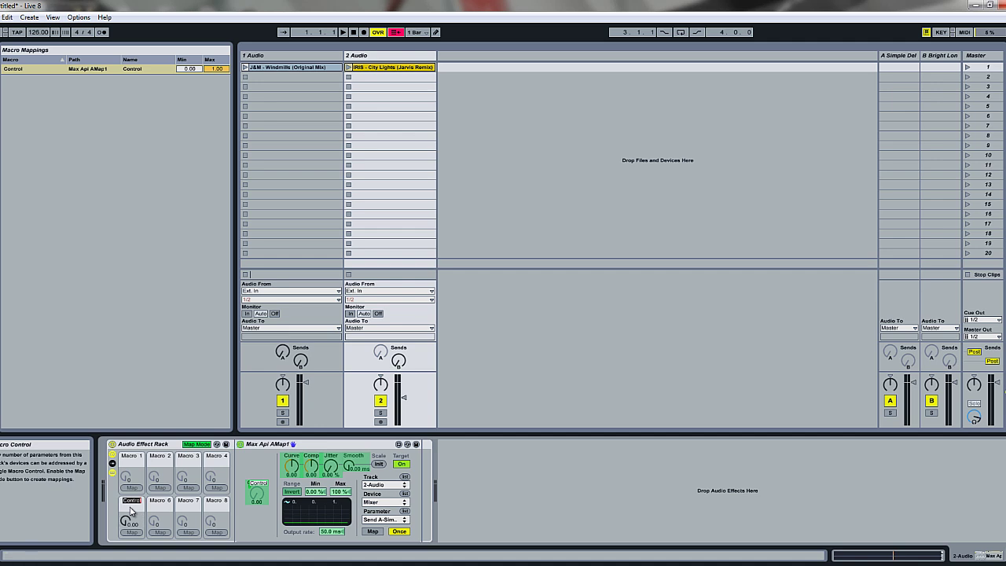
type("Delay Send")
key("Return")
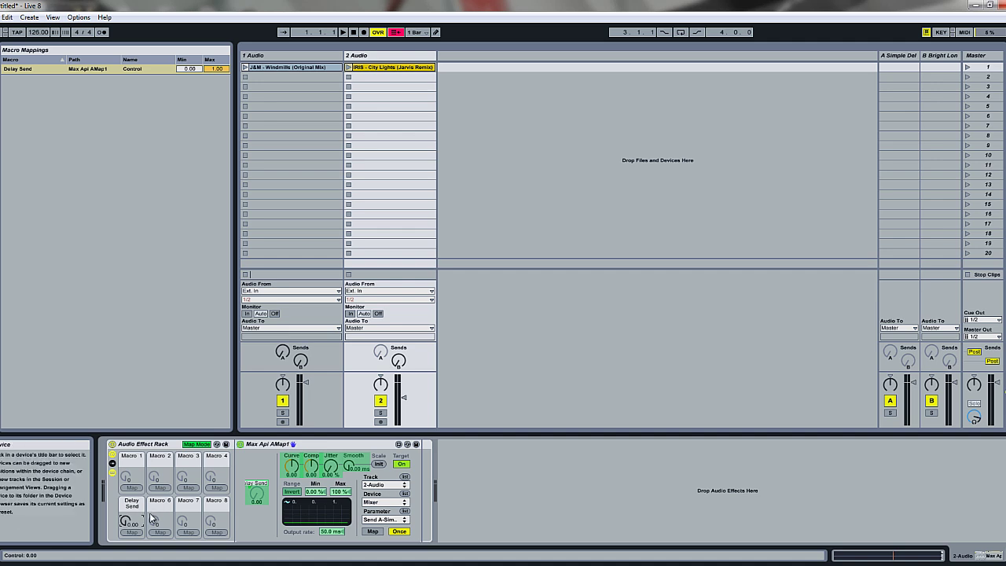
left_click(196, 444)
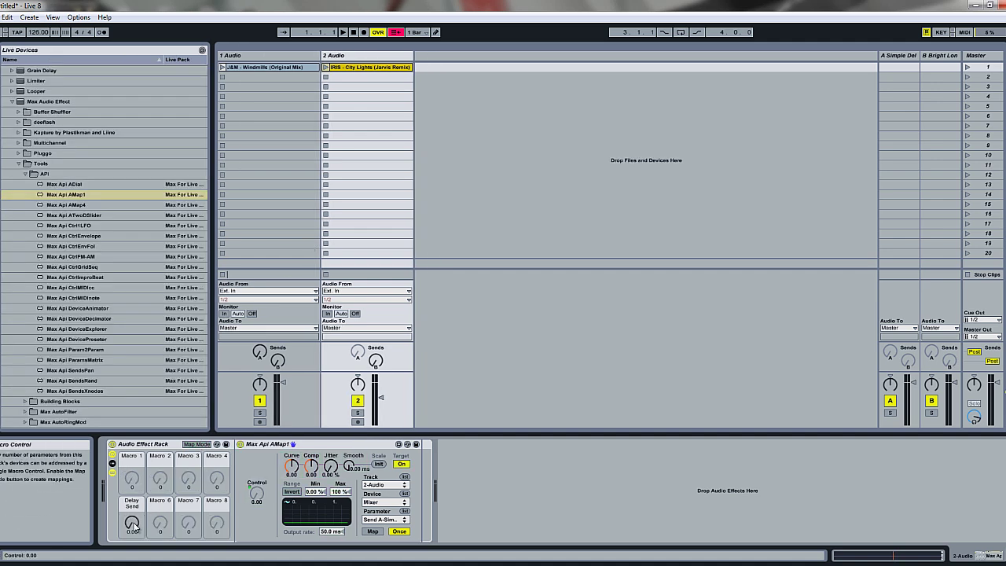
Turn the Delay Send macro to test its control over Send A of track 2 Audio.
left_click_drag(133, 527, 134, 527)
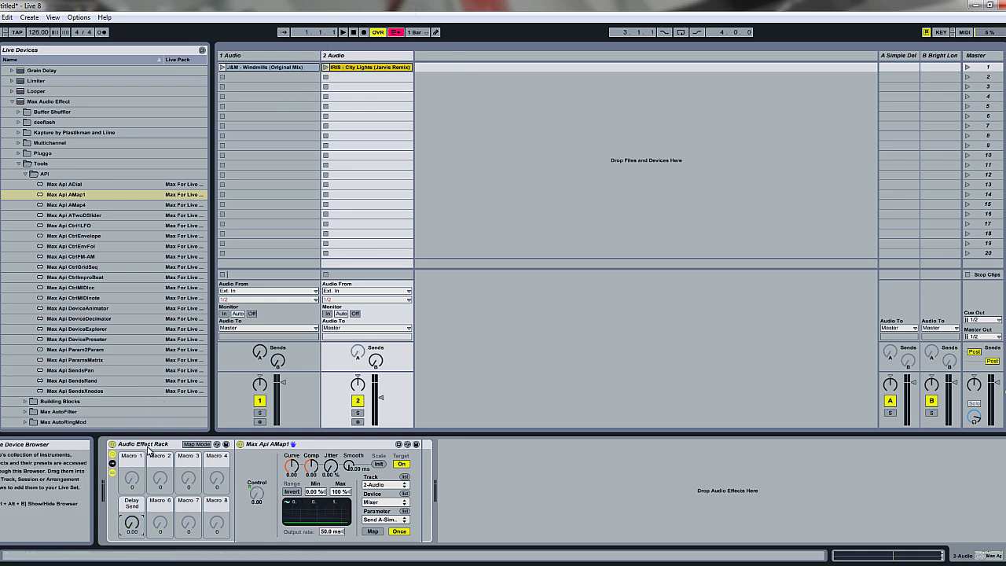
left_click(170, 445)
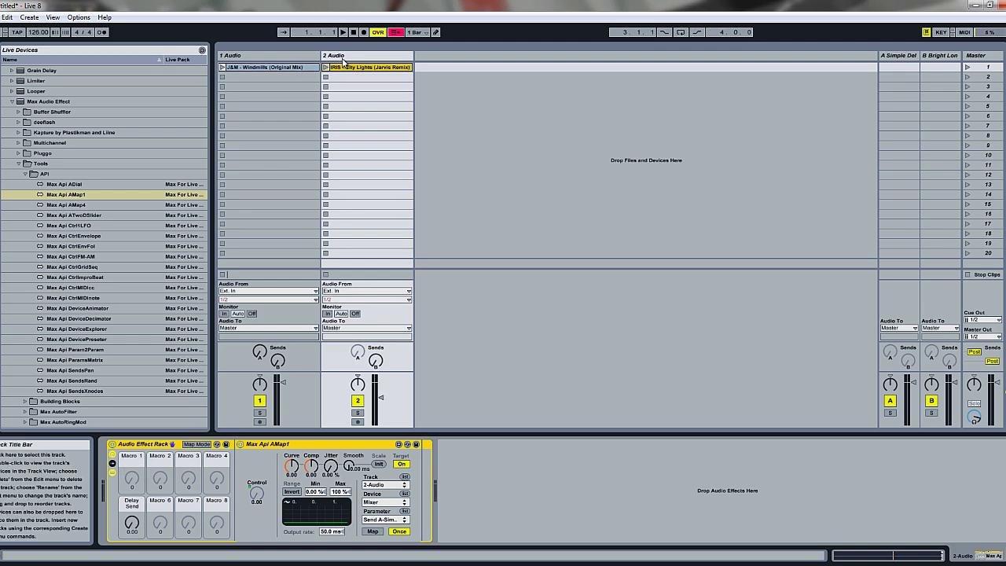
left_click_drag(133, 531, 105, 529)
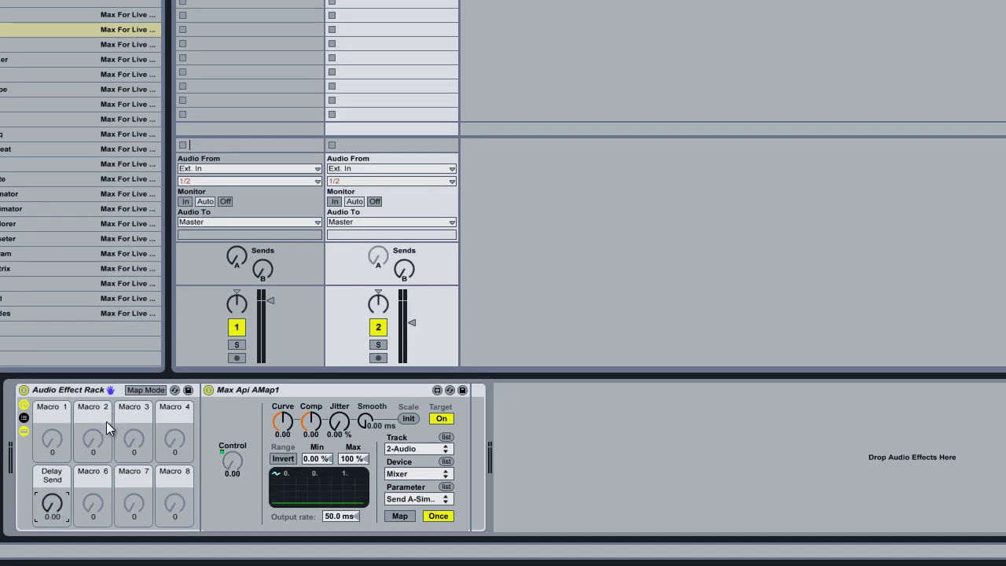
Duplicate the Max Api AMap1 device inside the rack and map the copy to Send B of track 2 Audio.
left_click(302, 392)
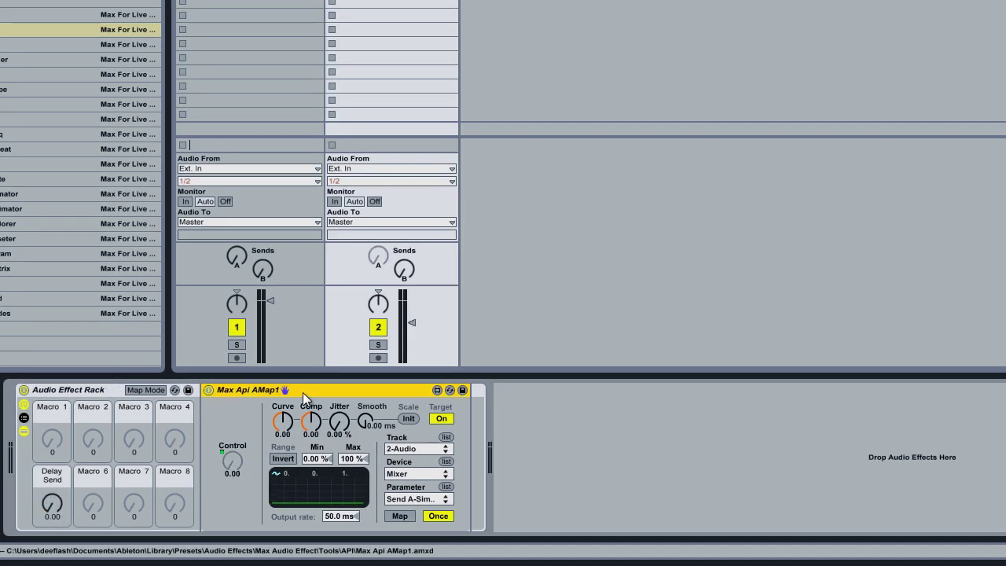
key("ctrl+d")
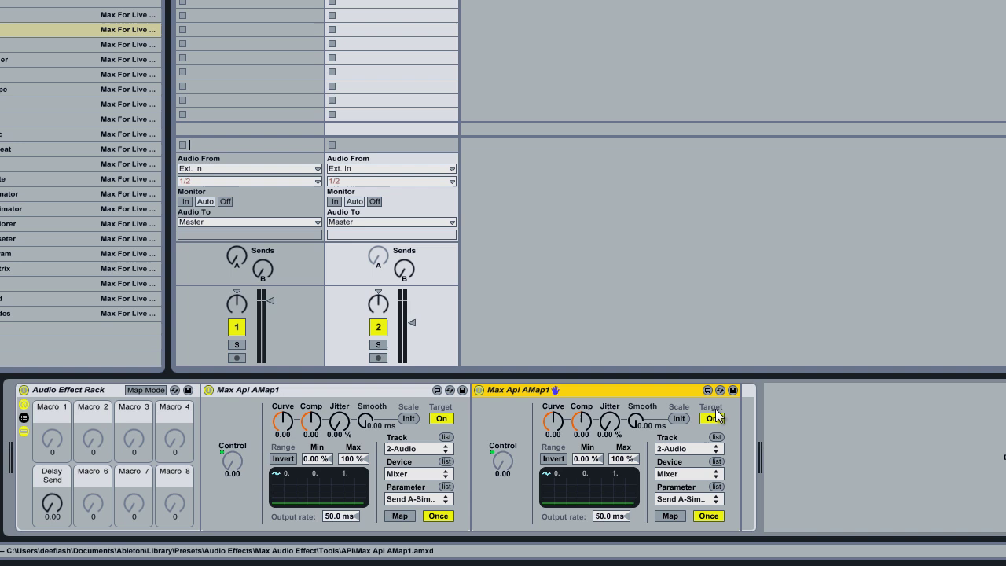
left_click(668, 518)
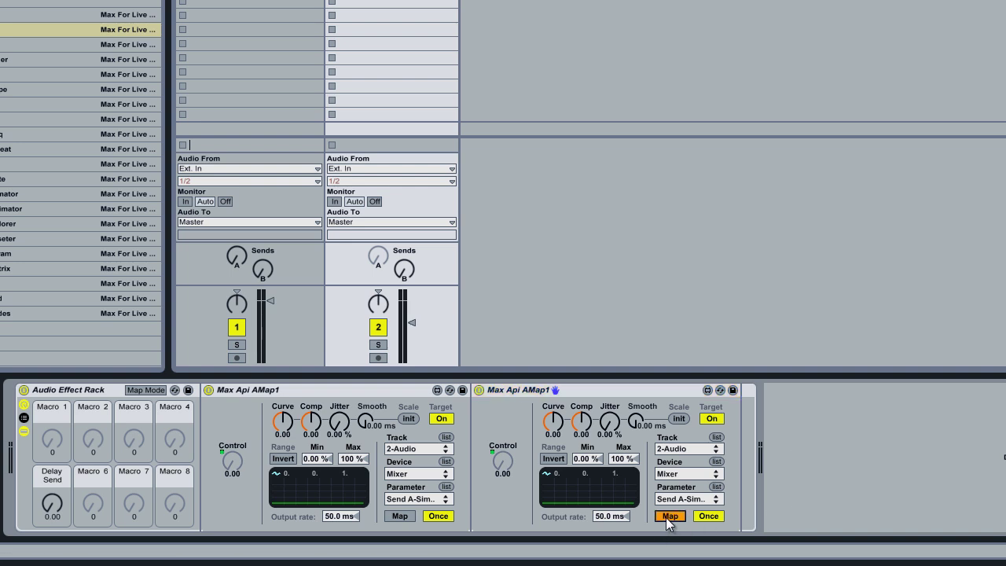
left_click(401, 271)
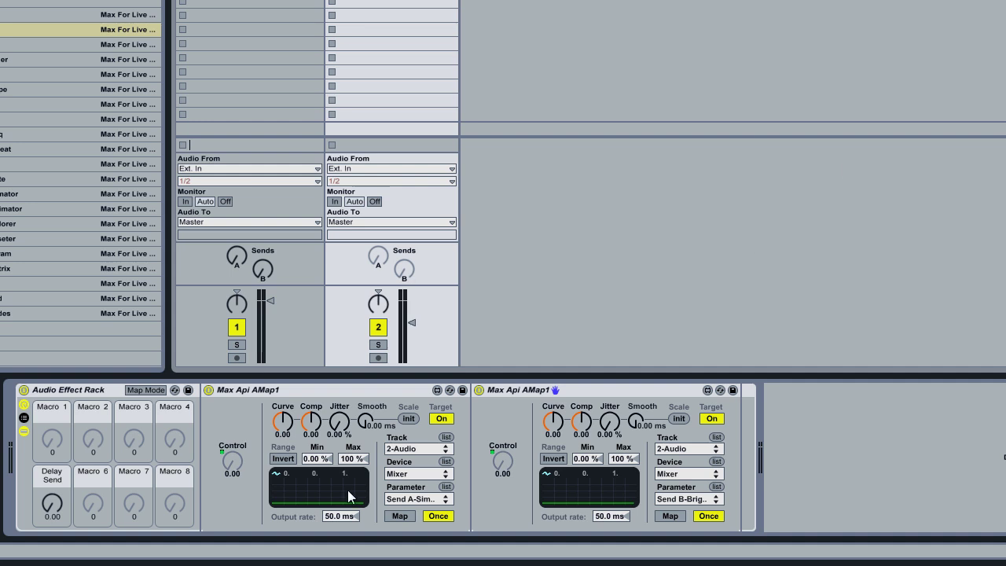
Map the second AMap1's Control dial to the rack's Macro 6 and rename that macro as Reverb Send.
left_click(145, 390)
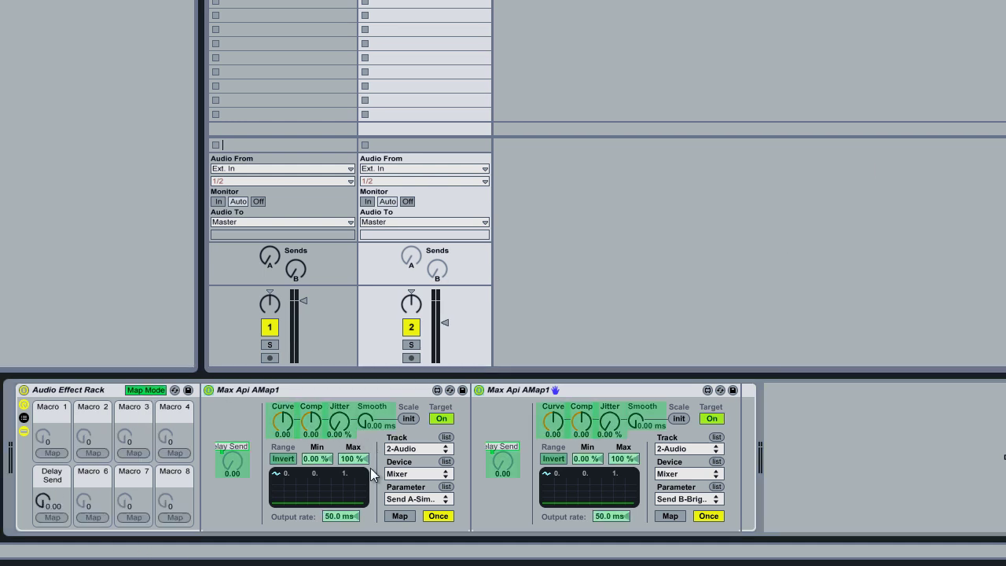
left_click(506, 471)
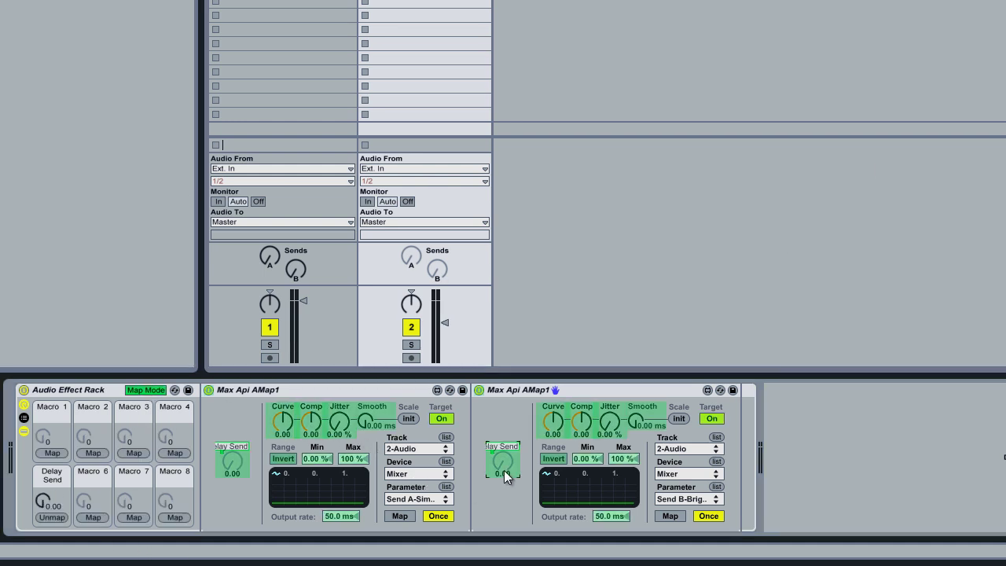
left_click(95, 518)
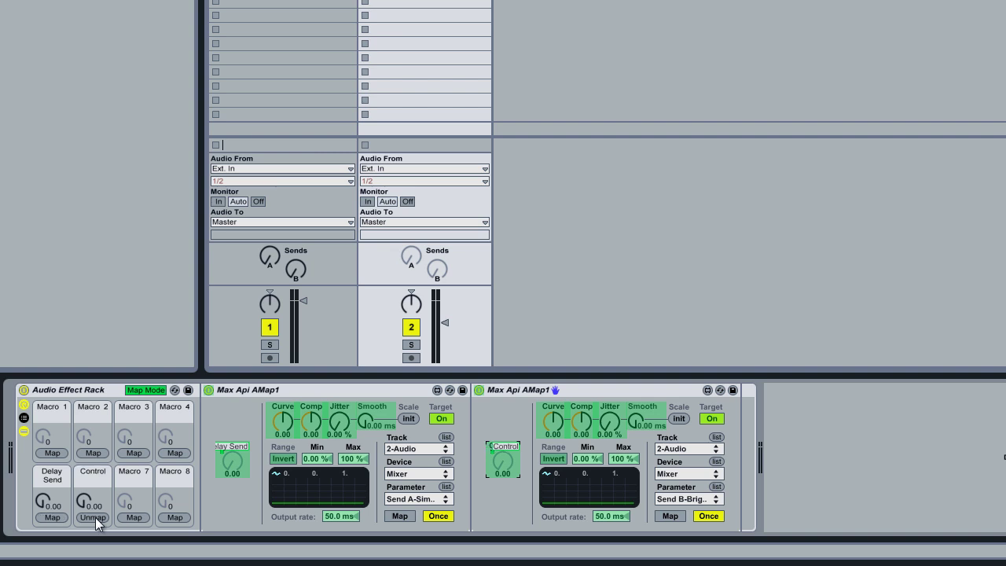
left_click(89, 475)
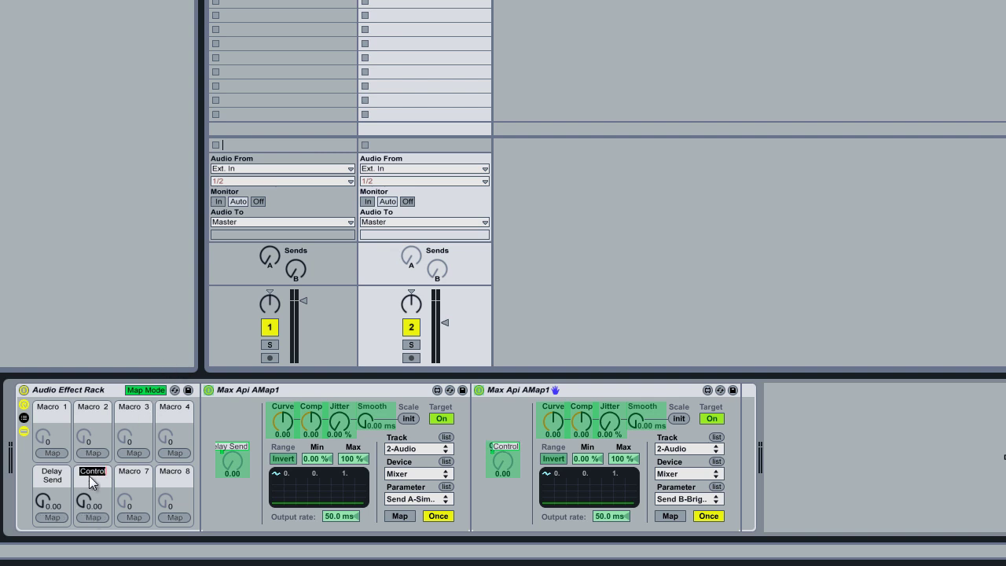
type("Reverb Send")
key("Return")
left_click(156, 390)
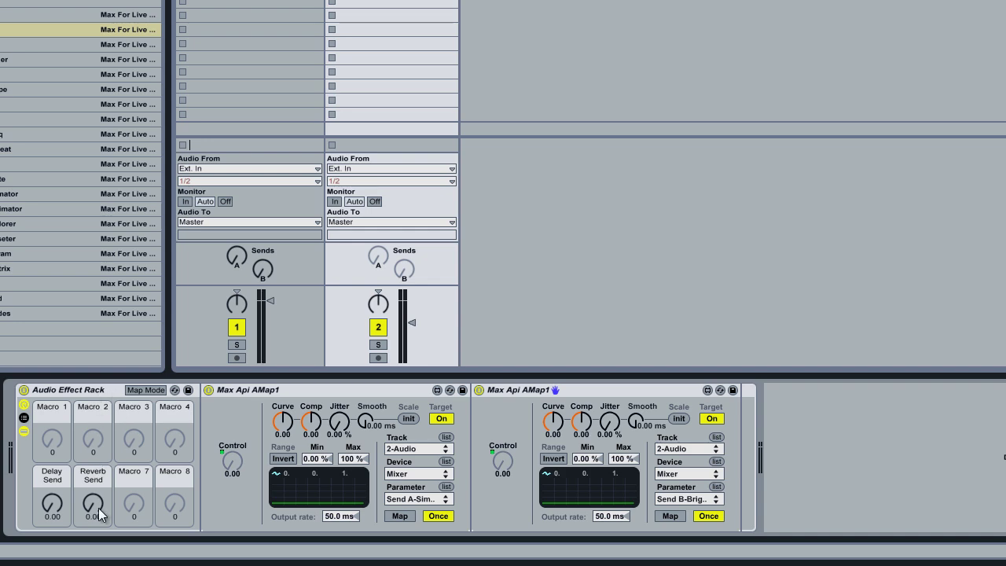
Copy the whole Audio Effect Rack from track 2 Audio onto track 1 Audio.
left_click(95, 393)
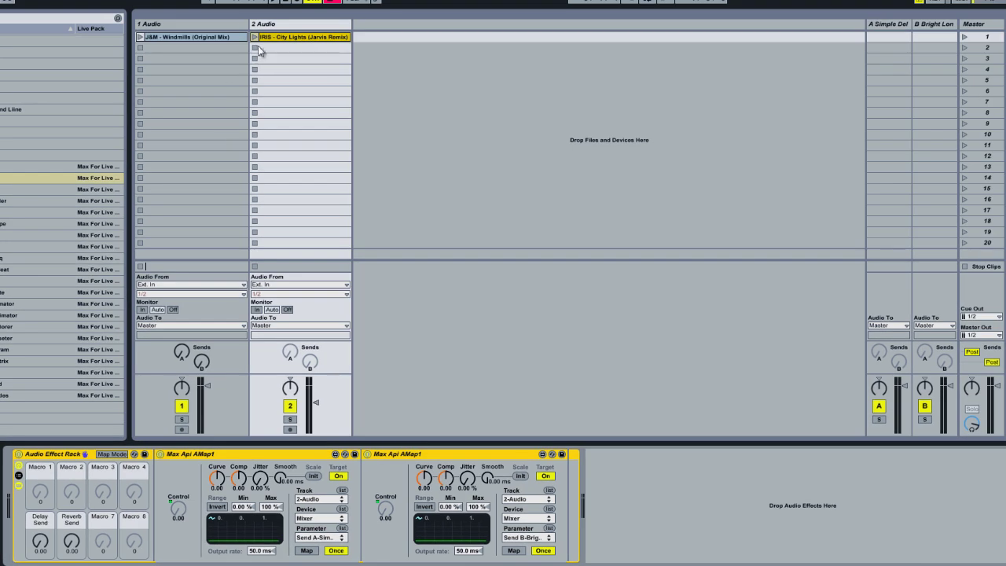
left_click(236, 28)
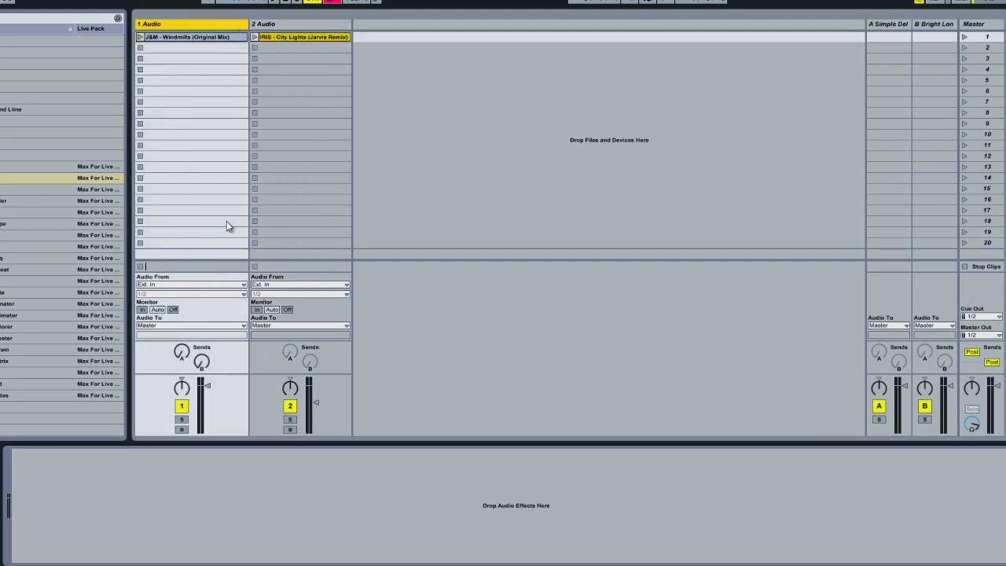
left_click(281, 26)
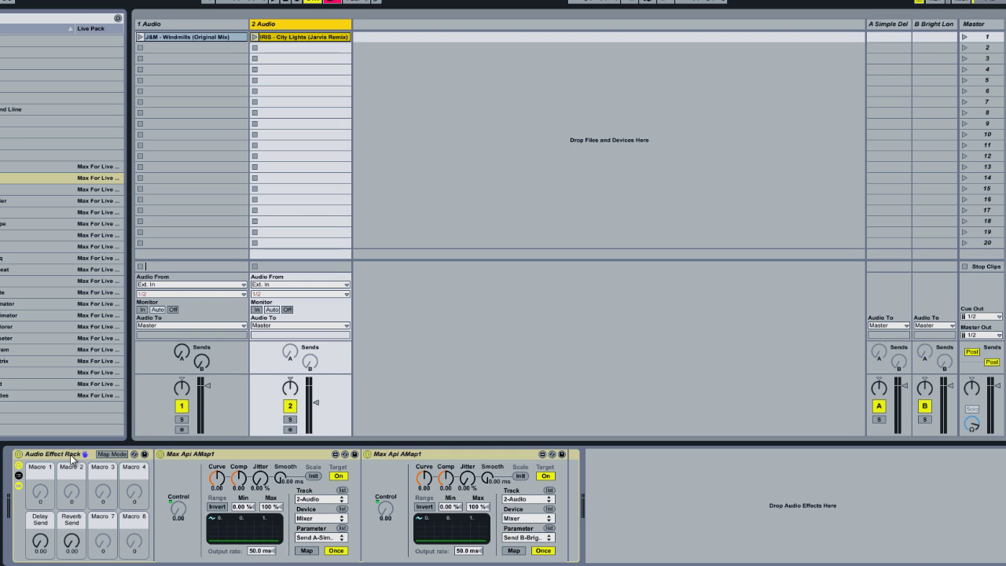
left_click_drag(71, 458, 180, 264)
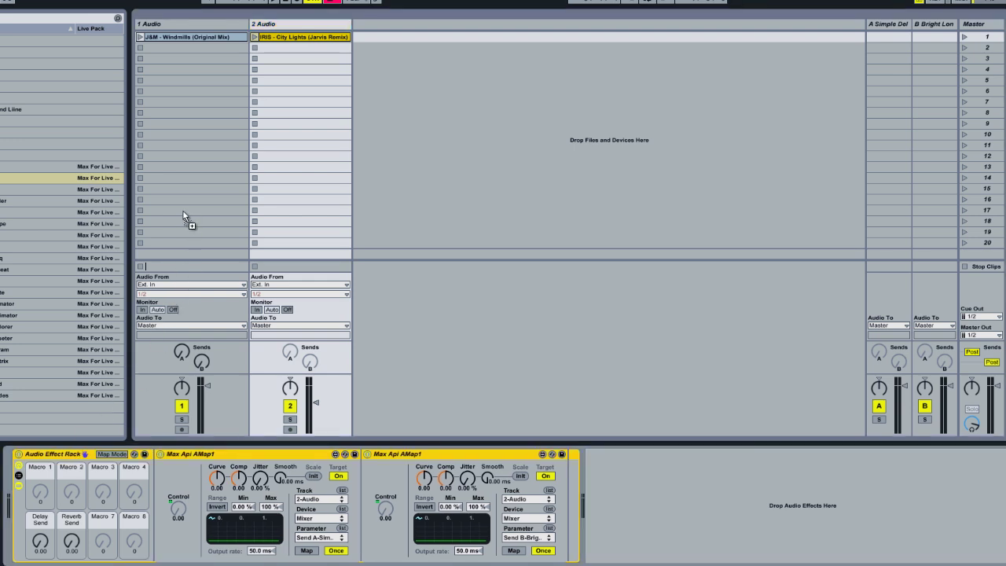
left_click_drag(183, 210, 127, 499)
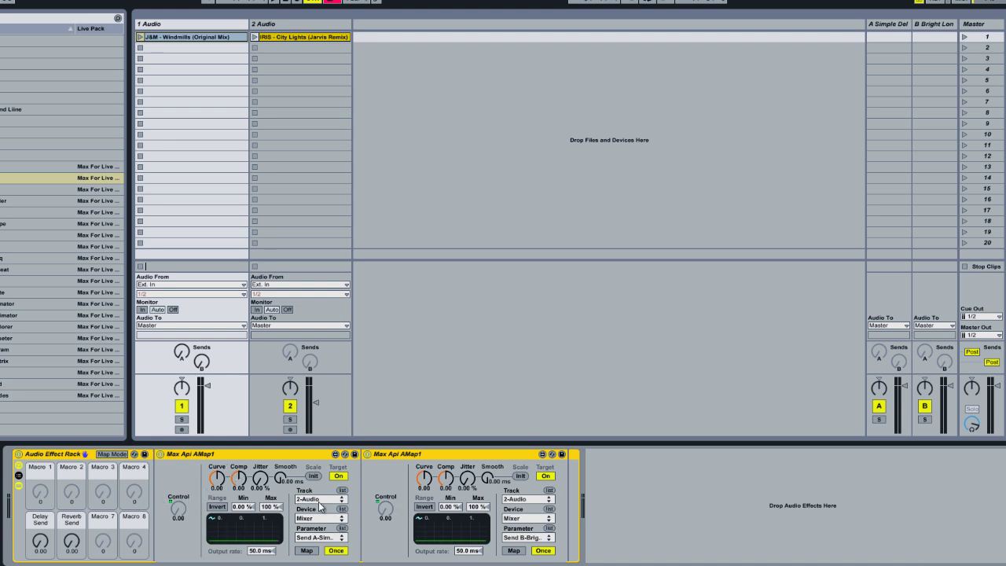
Remap the two AMap1 devices in track 1 Audio's rack to Send A and Send B of track 1, and try the Reverb Send macro.
left_click(278, 29)
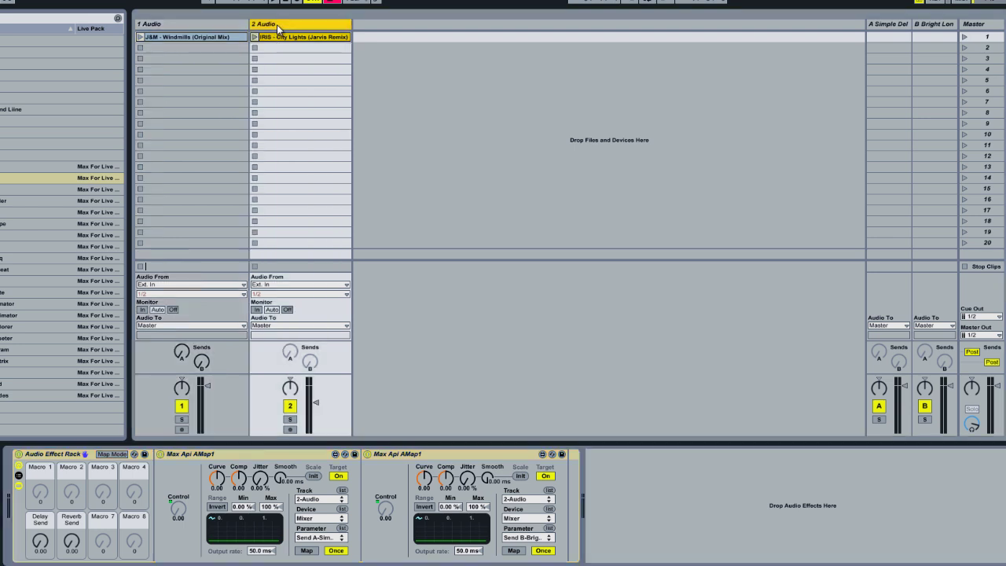
left_click(215, 23)
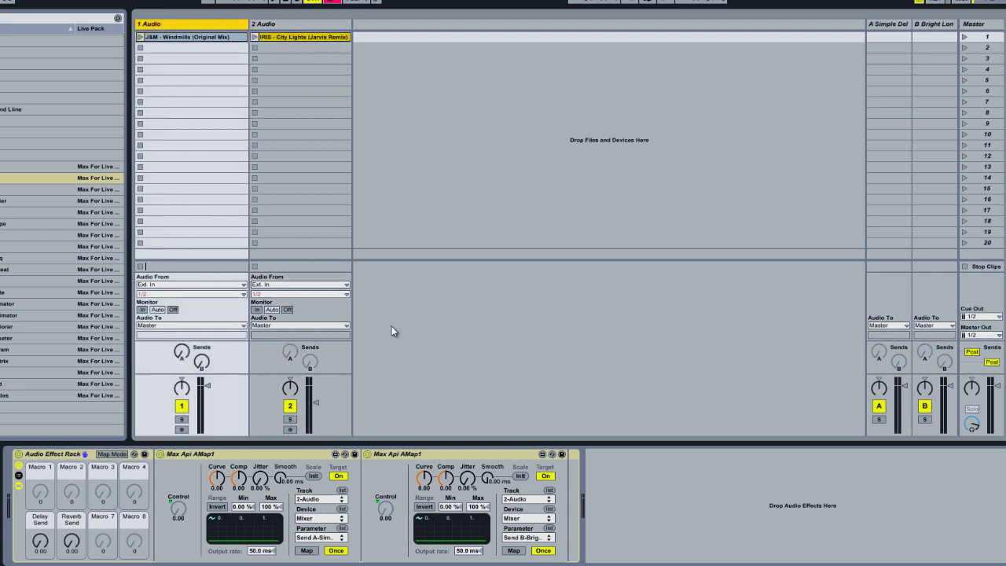
left_click(311, 556)
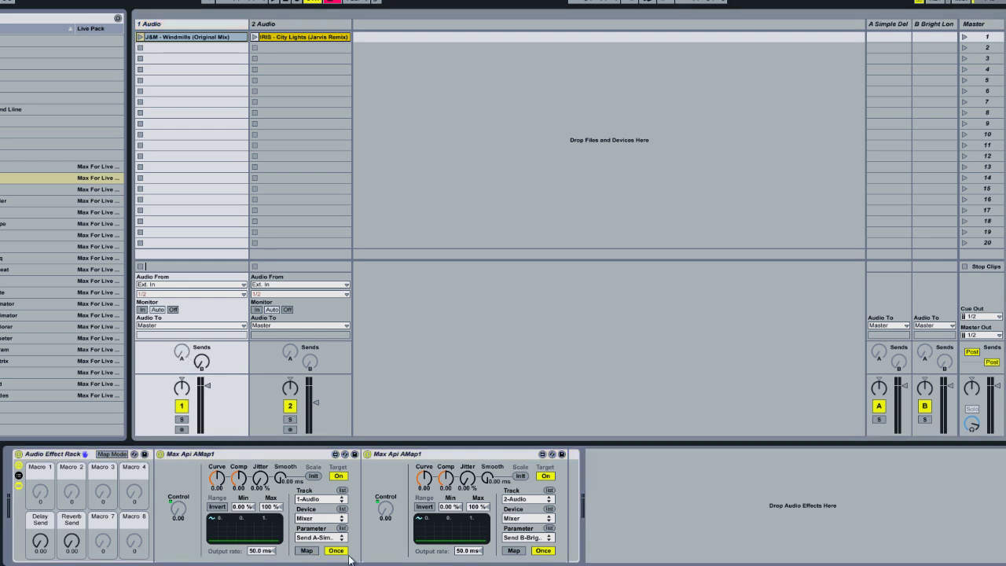
left_click(514, 551)
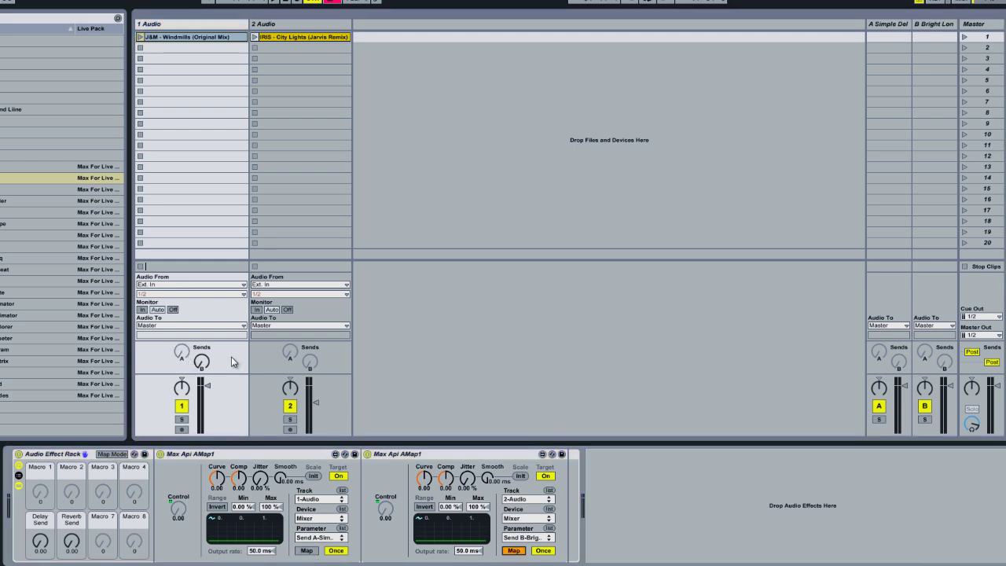
left_click(201, 362)
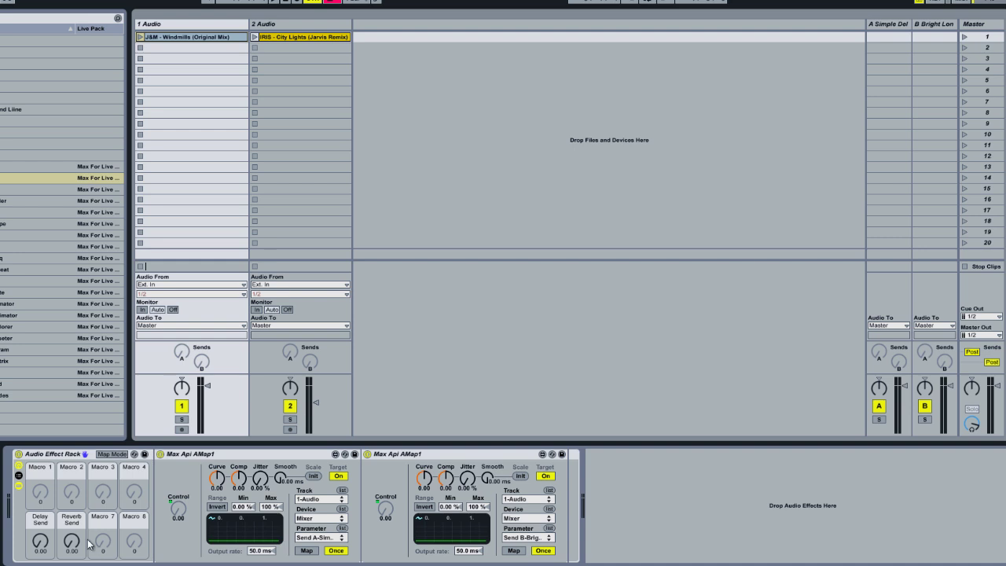
mouse_move(70, 551)
left_mouse_down()
mouse_move(69, 540)
mouse_move(70, 550)
left_mouse_up()
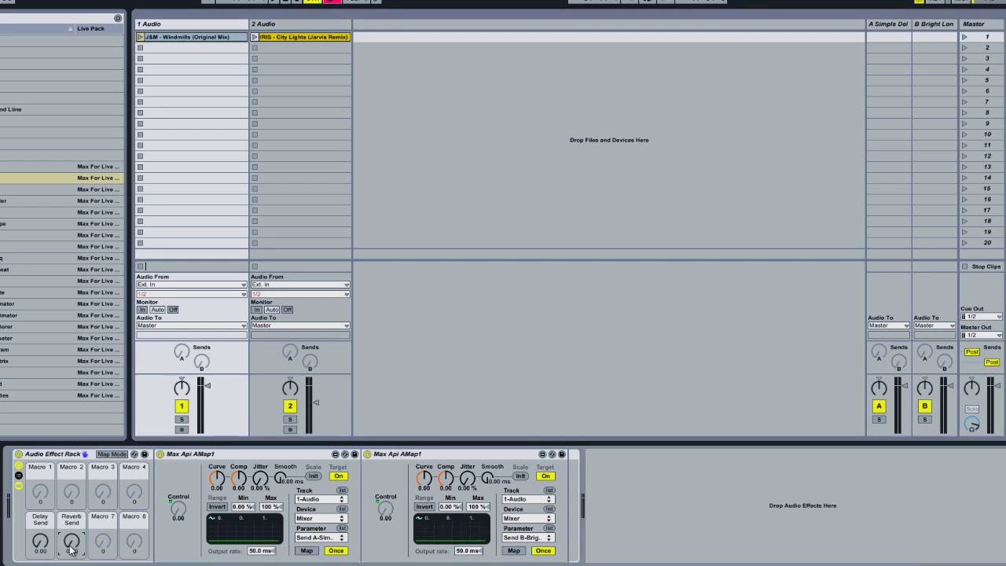
Launch the IRIS - City Lights clip on track 2 Audio and test its rack's Delay Send and Reverb Send macros during playback.
left_click(295, 29)
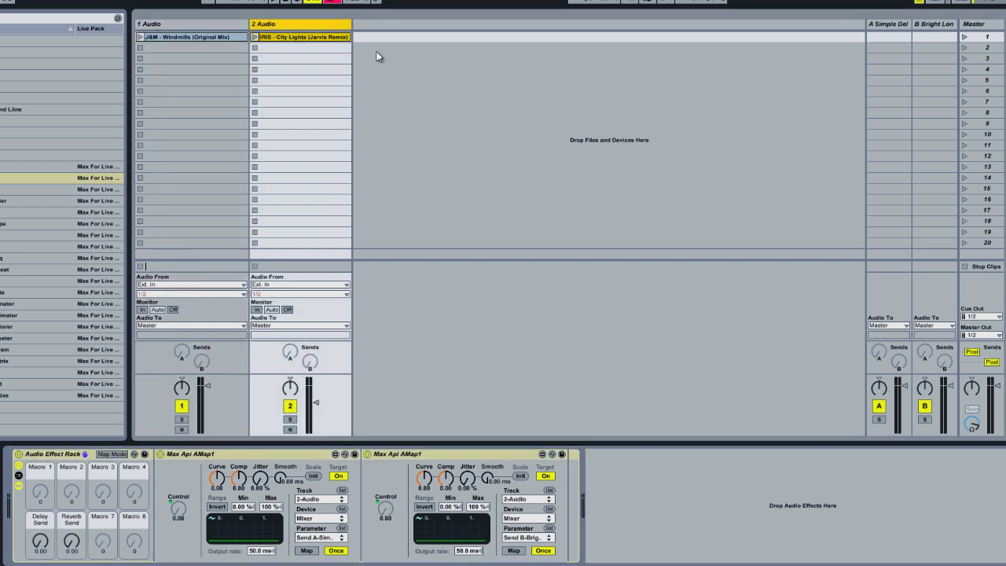
left_click(254, 37)
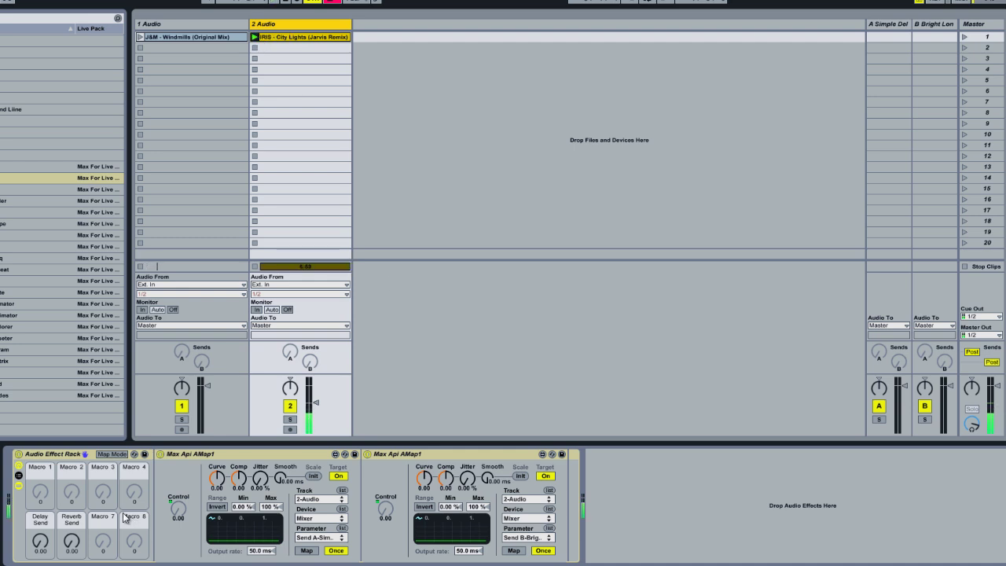
left_click_drag(38, 550, 70, 549)
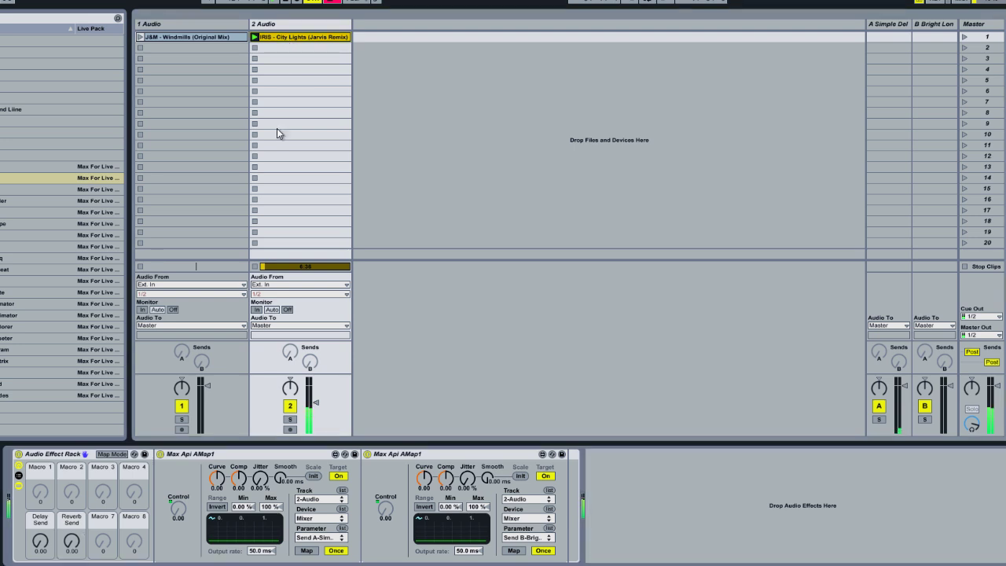
Turn on looping for the IRIS - City Lights clip and set its loop length to 8 bars.
left_click(301, 39)
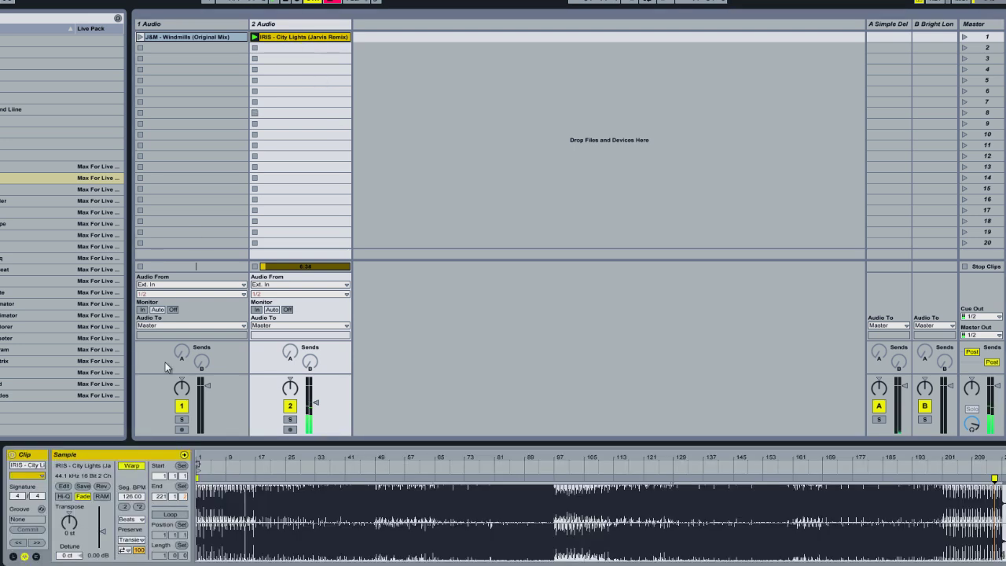
left_click(170, 514)
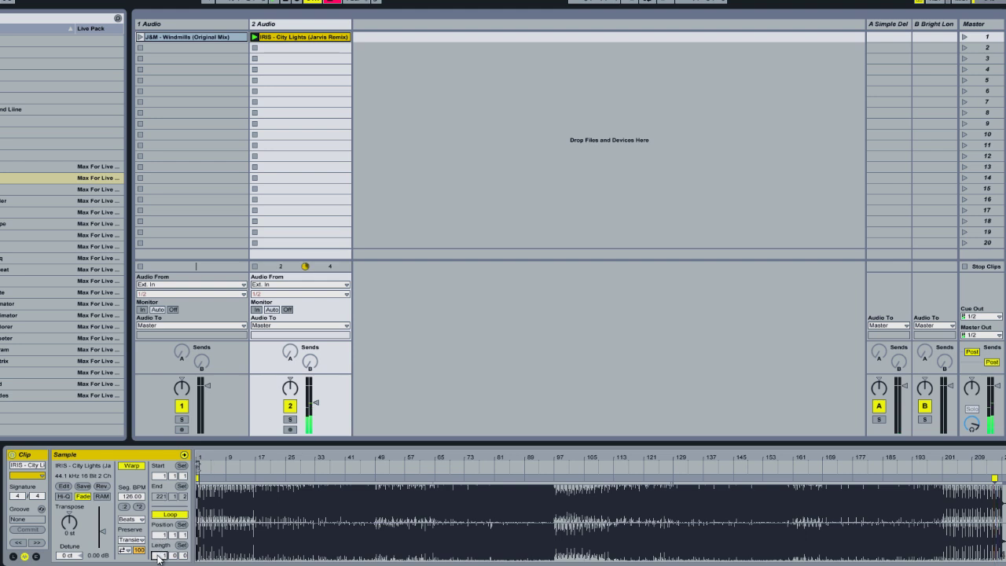
left_click_drag(160, 556, 158, 551)
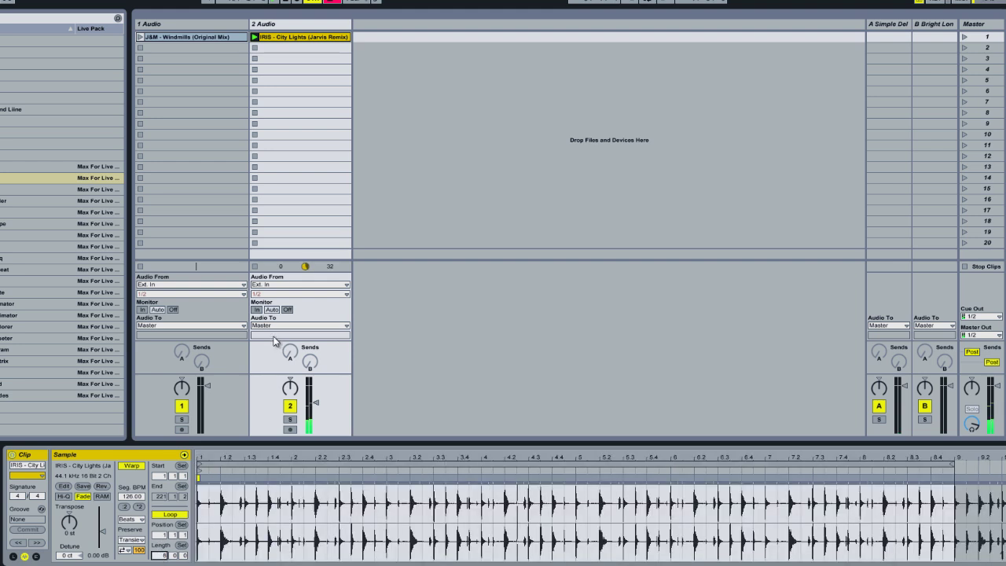
Lower the volume of track 1 Audio to about the same level as track 2 Audio.
left_click(174, 26)
left_click(174, 26)
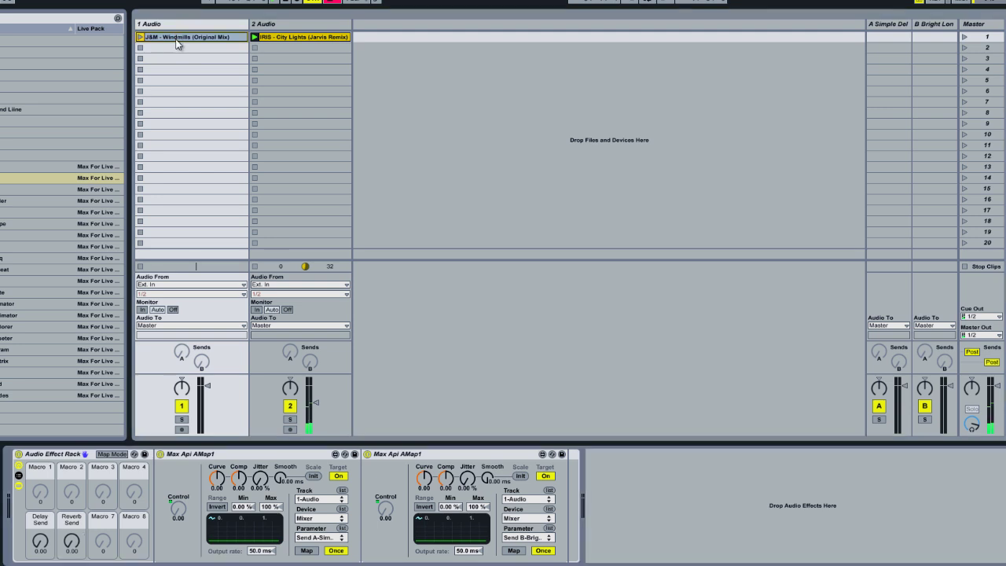
left_click(175, 38)
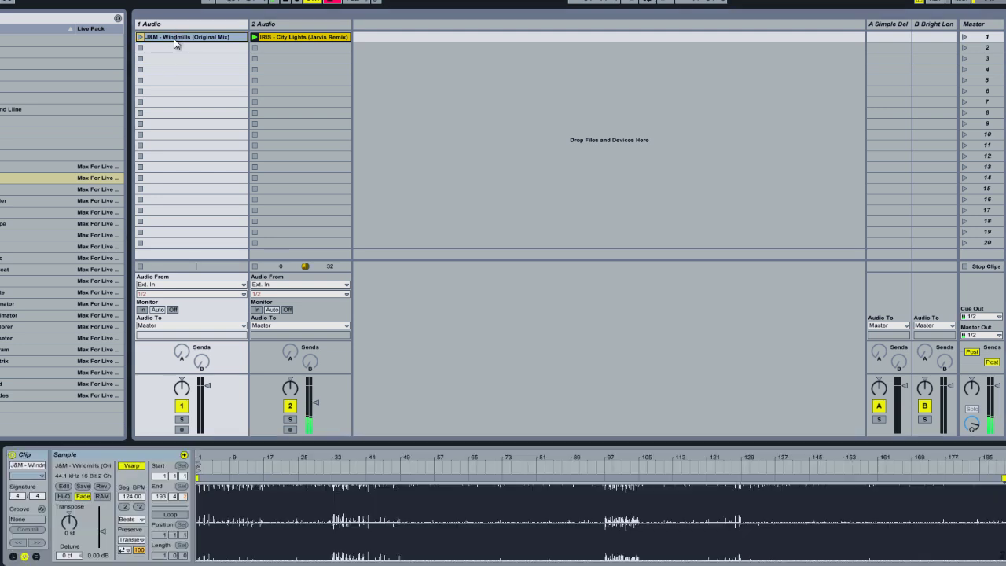
left_click(206, 401)
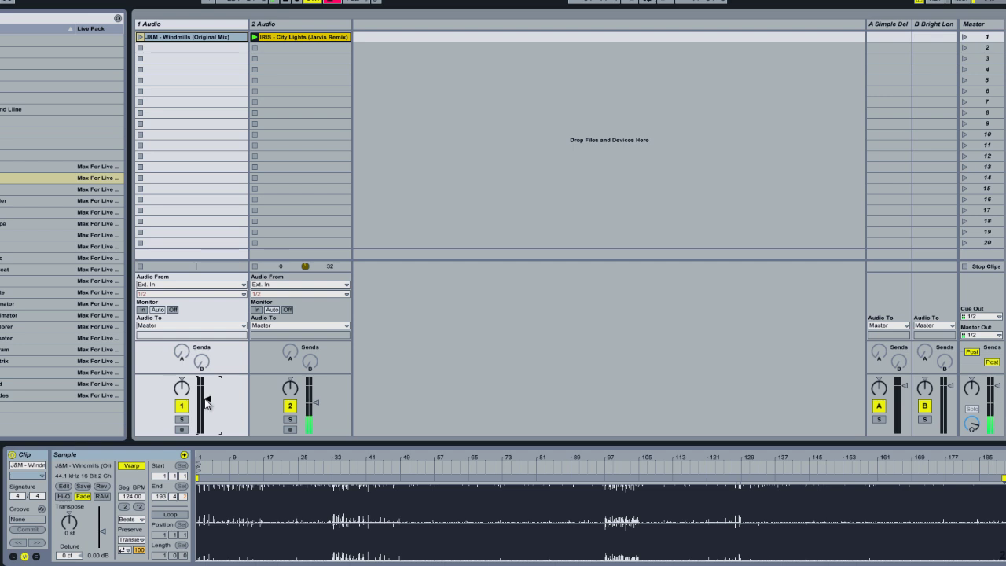
Loop the J&M - Windmills clip over a length of 8 bars and launch it on track 1 Audio.
left_click(236, 40)
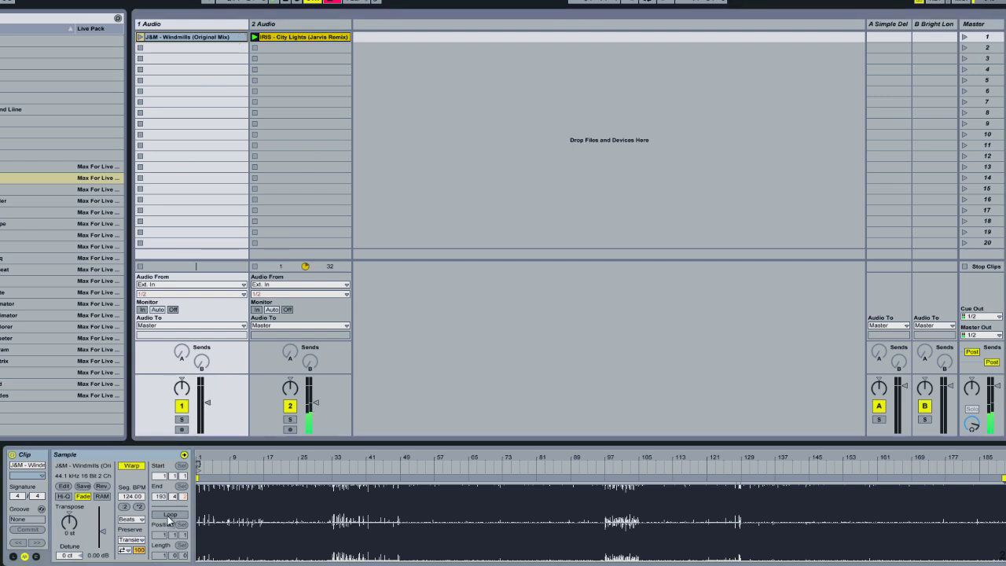
left_click(170, 515)
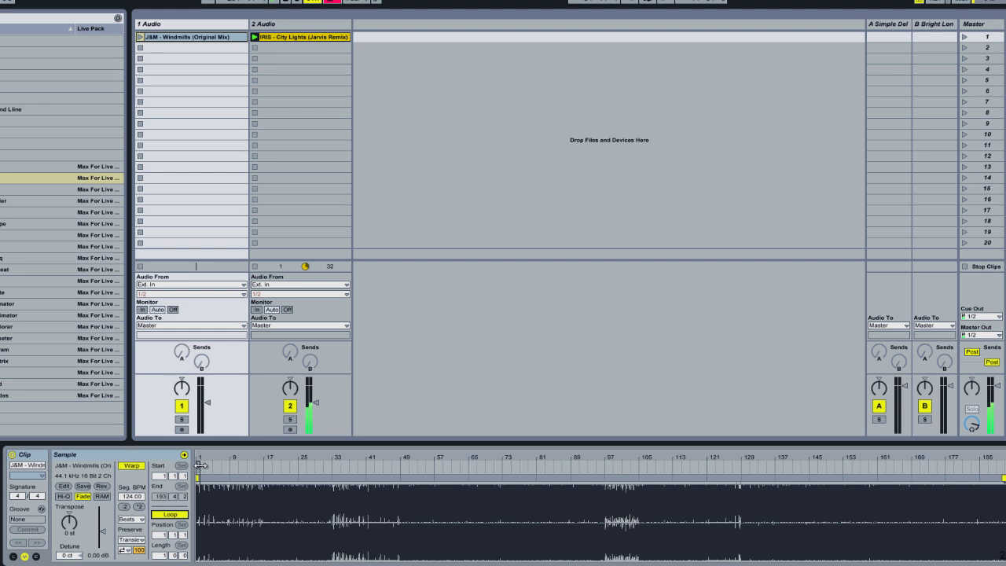
left_click(157, 556)
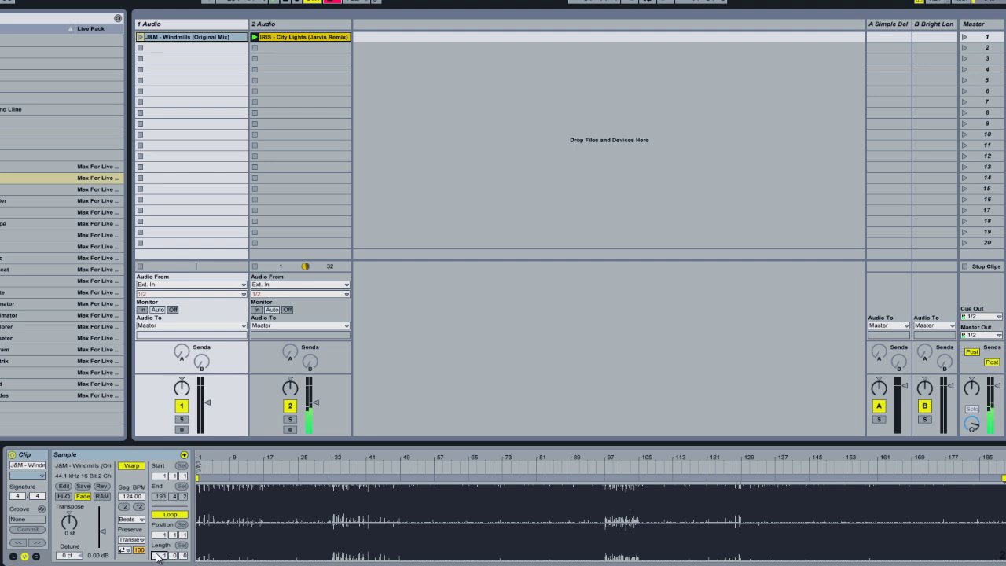
type("8")
key("Return")
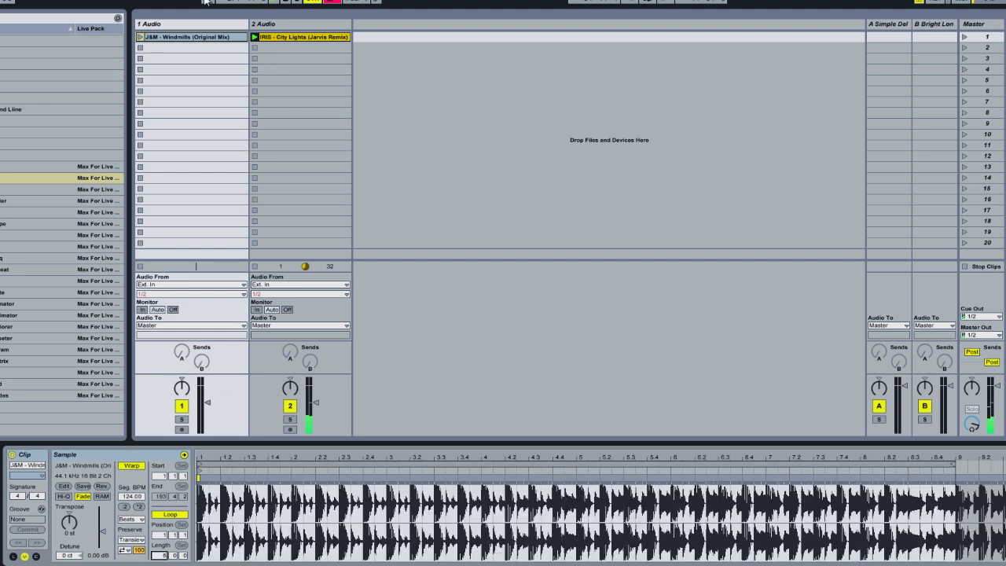
left_click(141, 37)
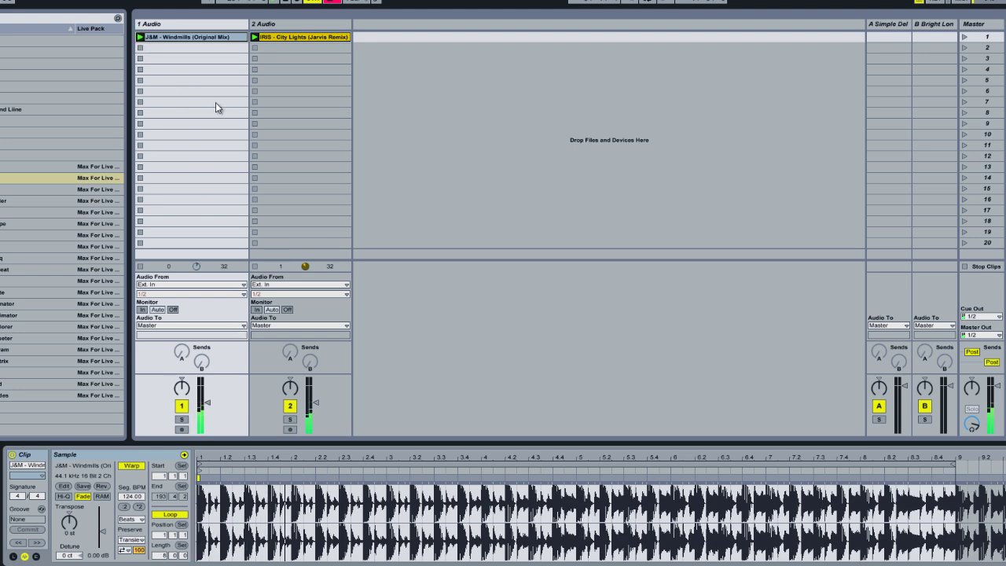
Test the macros of track 1 Audio's rack during playback, ending with Reverb Send and Delay Send both at 1.00.
left_click(194, 24)
left_click(194, 24)
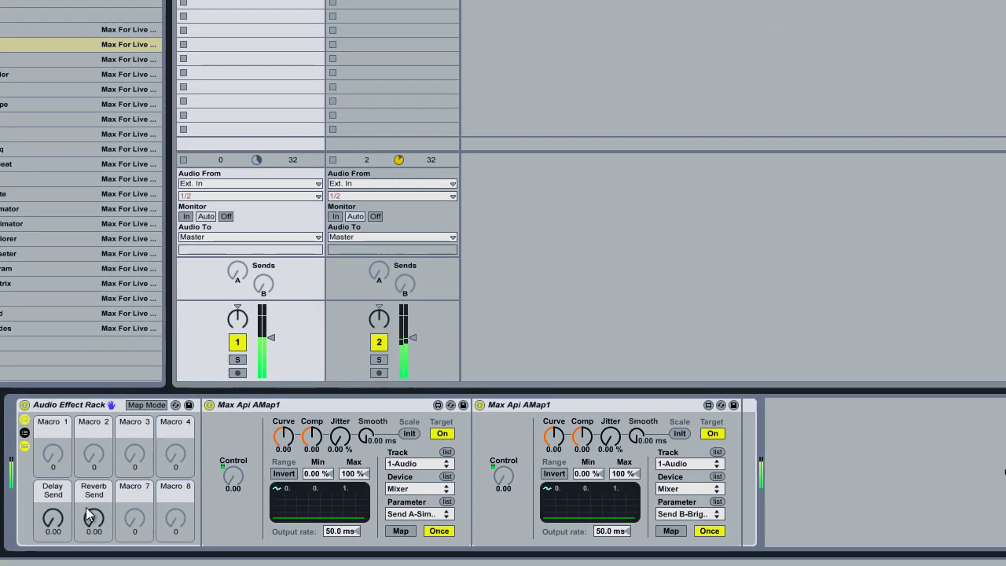
left_click(91, 529)
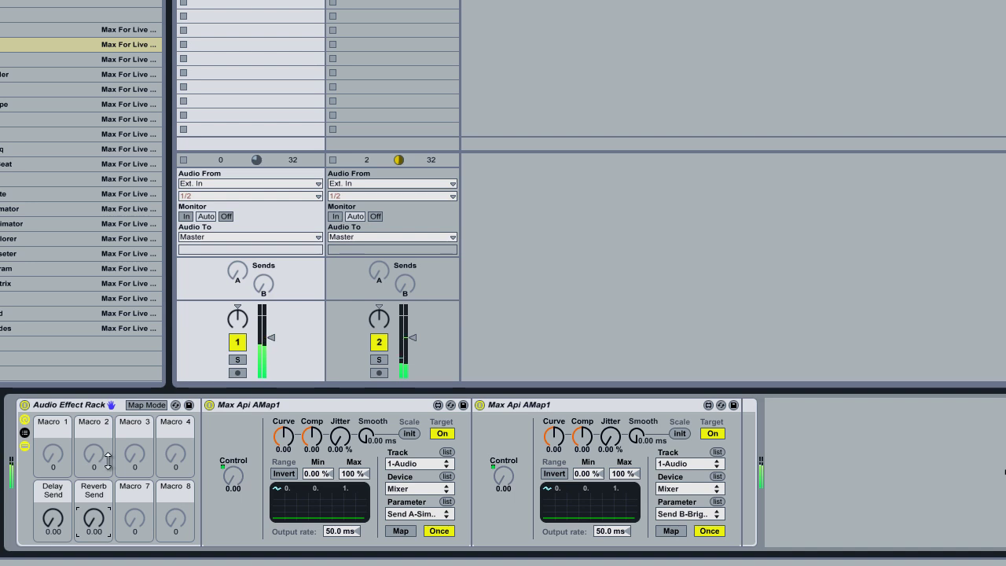
left_click(73, 404)
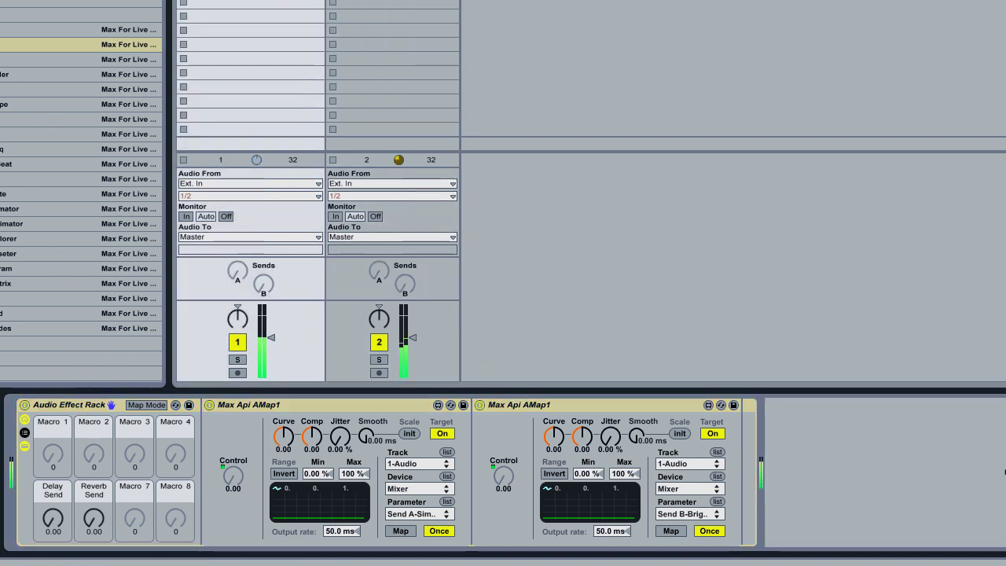
left_click_drag(93, 538, 90, 531)
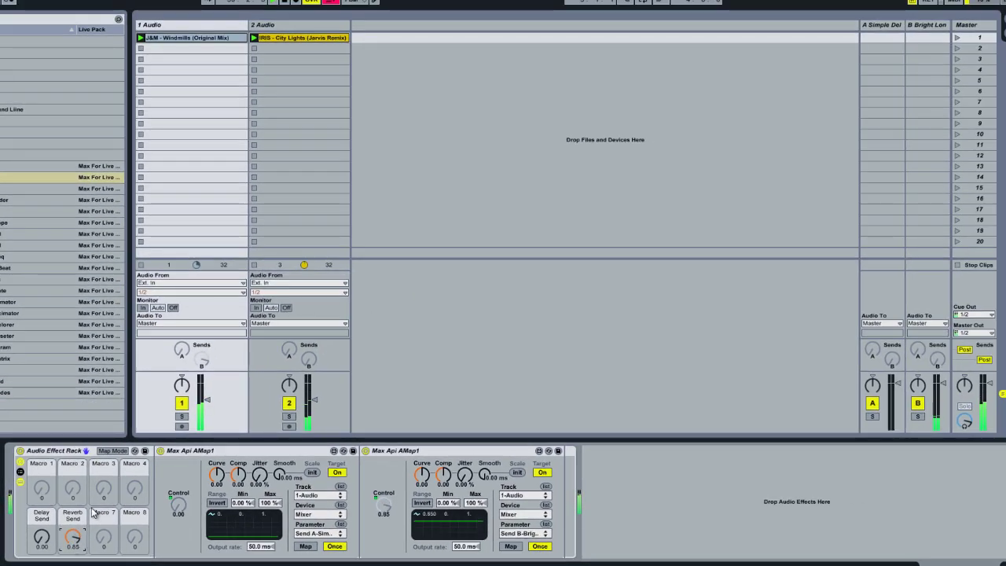
left_click_drag(75, 540, 75, 548)
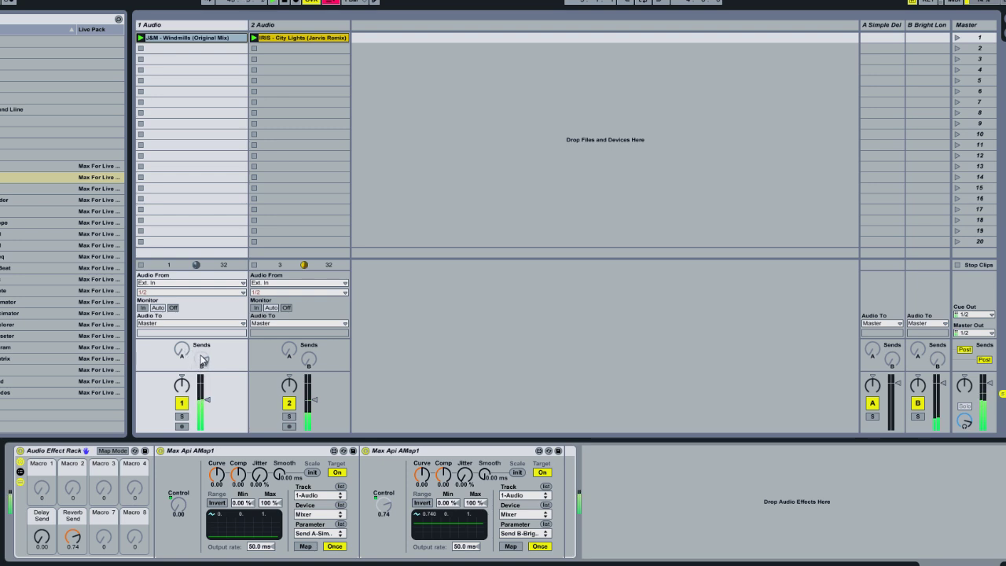
left_click_drag(78, 550, 78, 542)
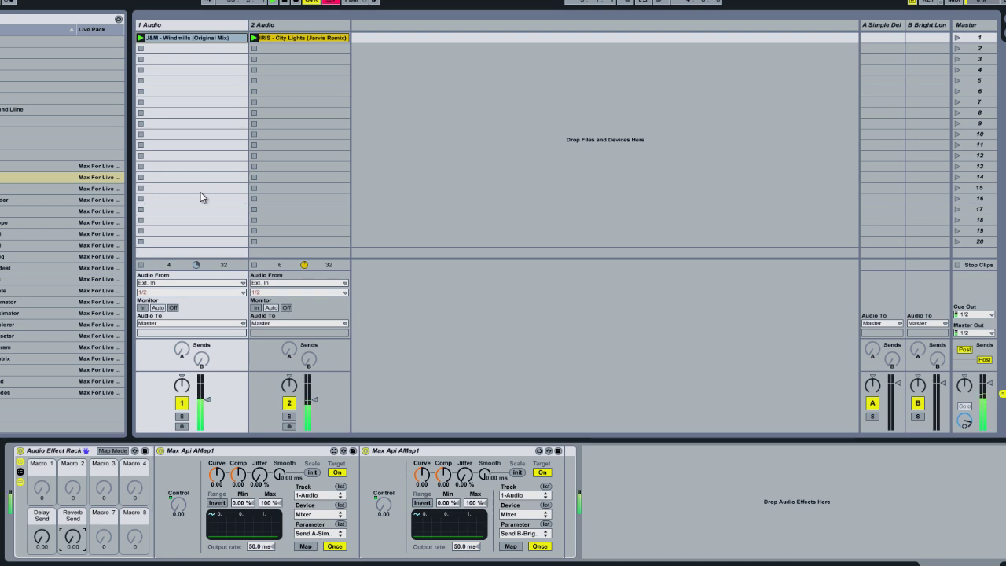
left_click_drag(72, 539, 45, 525)
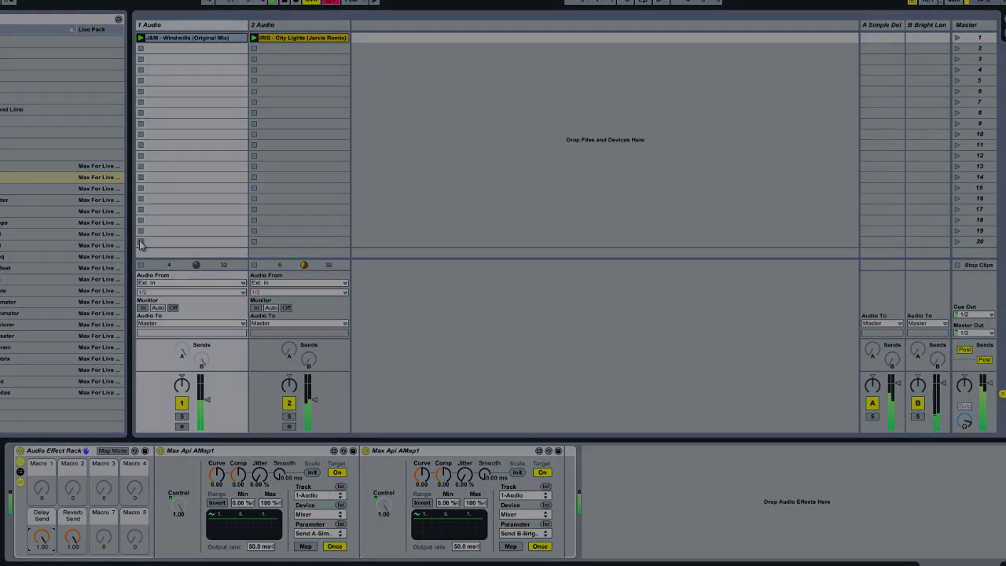